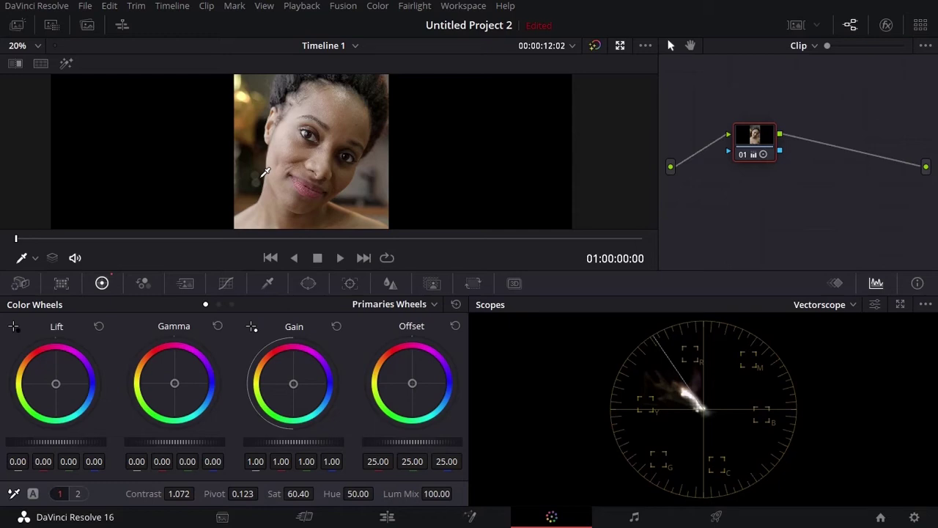
# Zoom the viewer in and back out on the portrait
pyautogui.scroll(1, 266, 172)
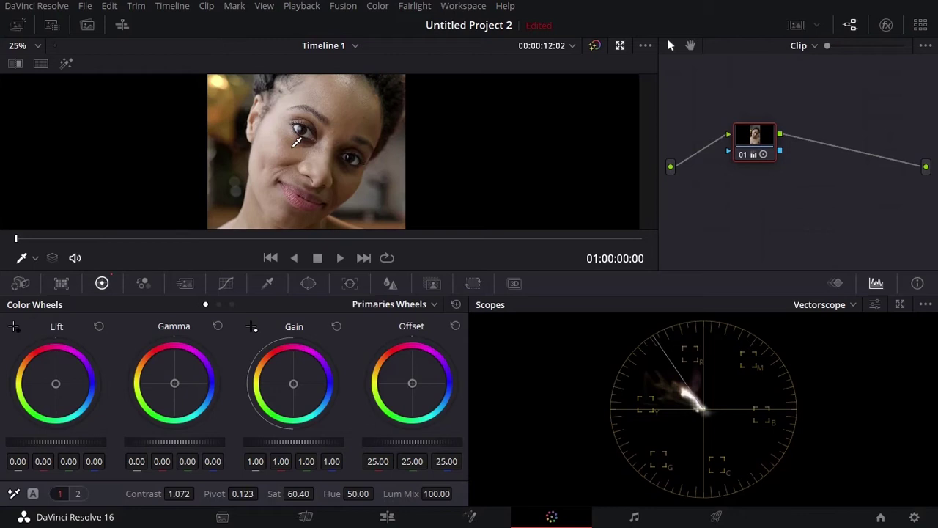
pyautogui.scroll(-1, 325, 121)
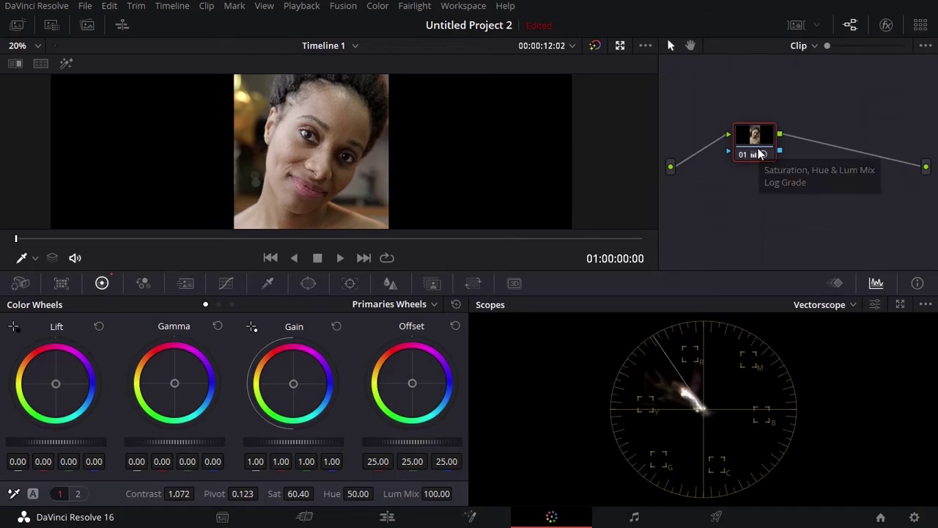
# Add serial node 02 after node 01 and shift both nodes slightly left
pyautogui.hotkey('alt', 's')
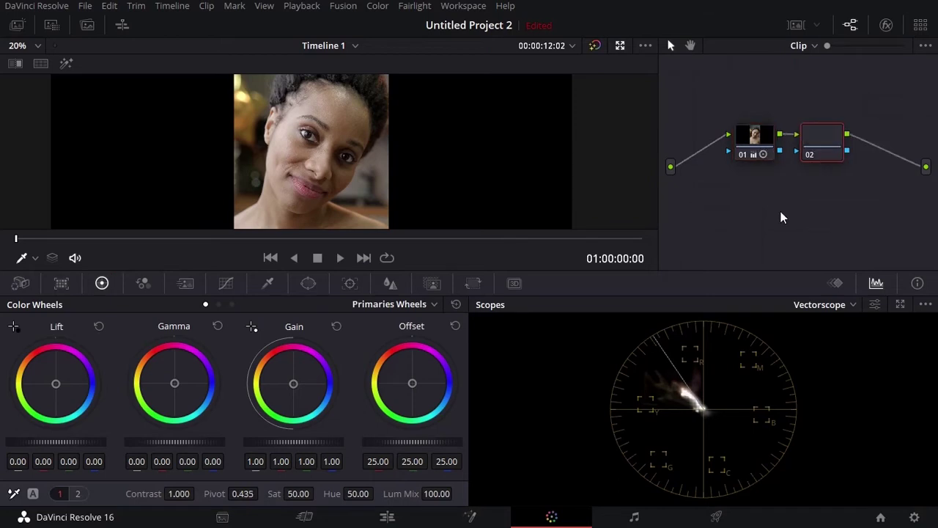
pyautogui.moveTo(768, 134); pyautogui.dragTo(751, 132)
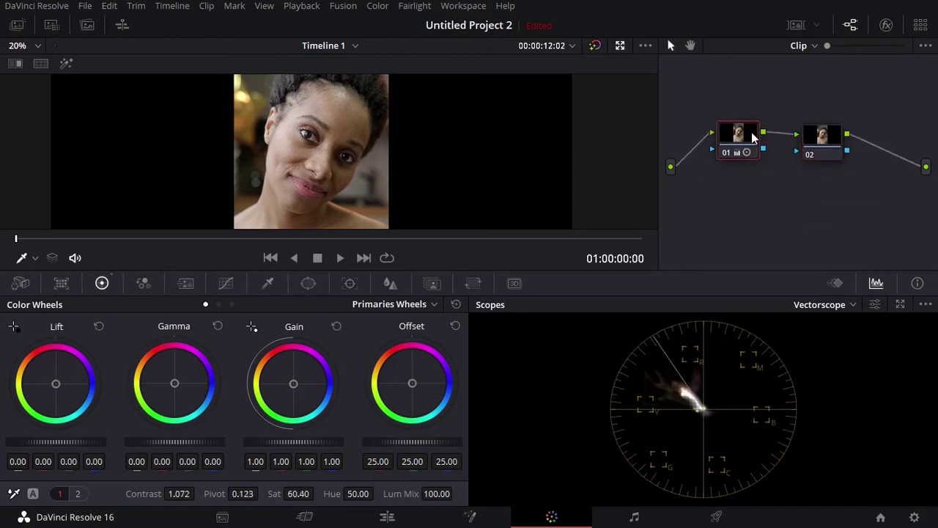
pyautogui.moveTo(831, 137); pyautogui.dragTo(817, 139)
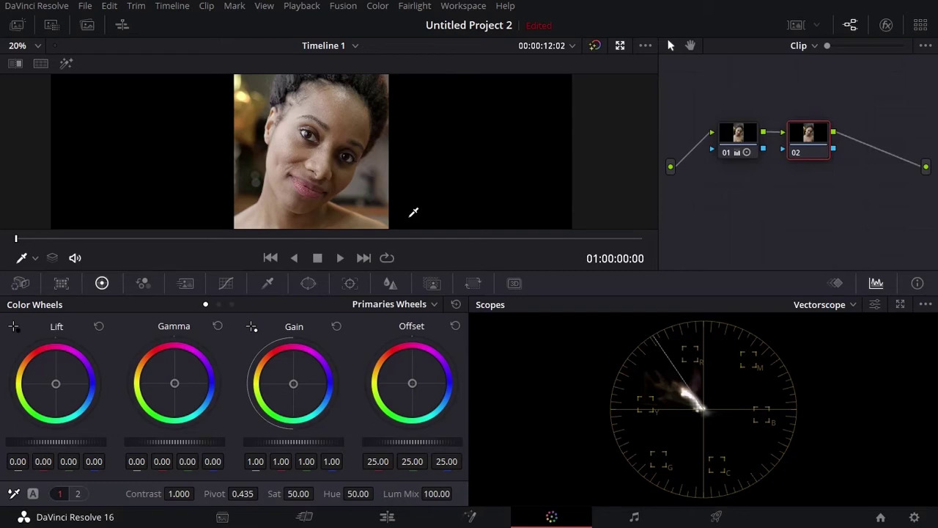
pyautogui.scroll(-2, 389, 183)
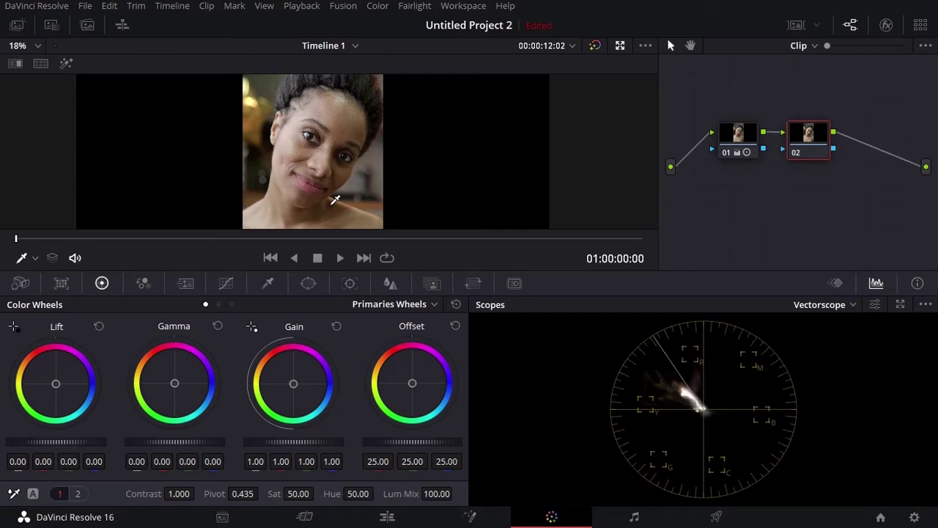
# Open node 02's curves and set the curve mode to Hue Vs Hue
pyautogui.click(235, 288)
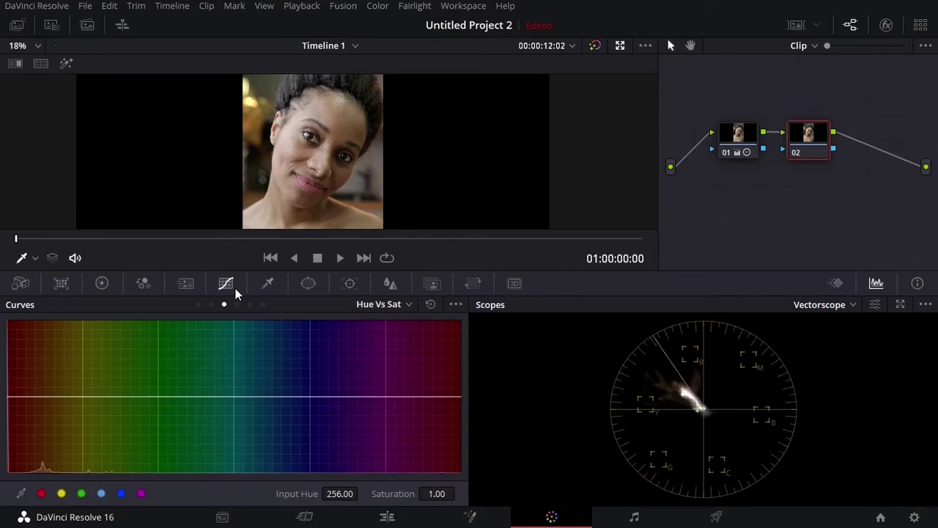
pyautogui.scroll(2, 358, 127)
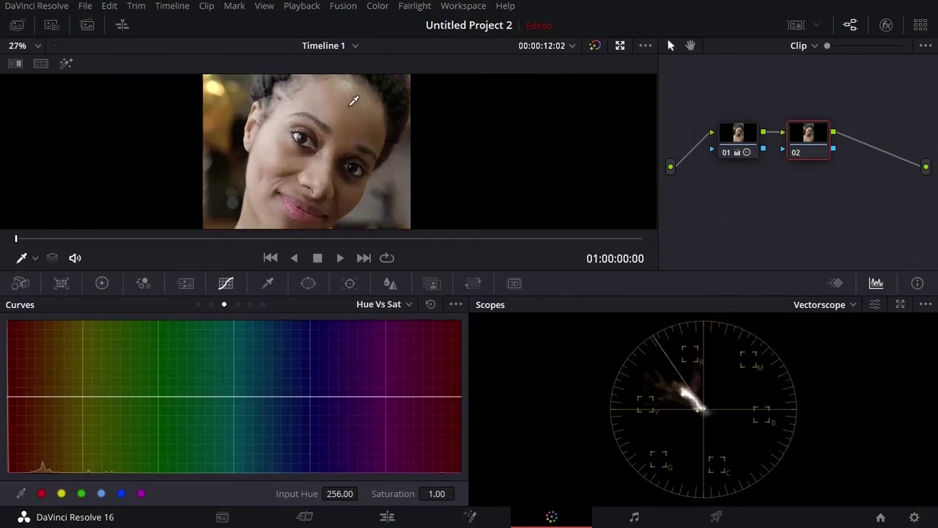
pyautogui.scroll(-1, 358, 110)
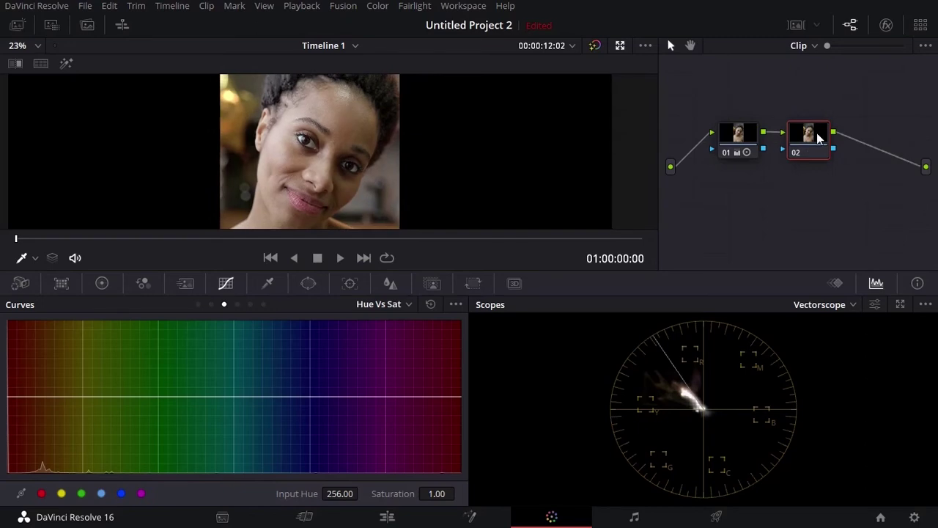
pyautogui.click(408, 306)
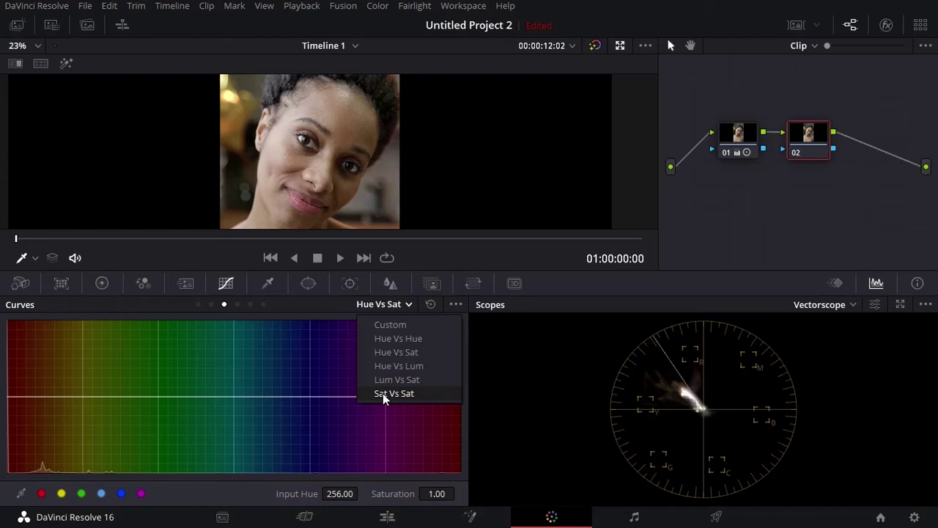
pyautogui.click(403, 338)
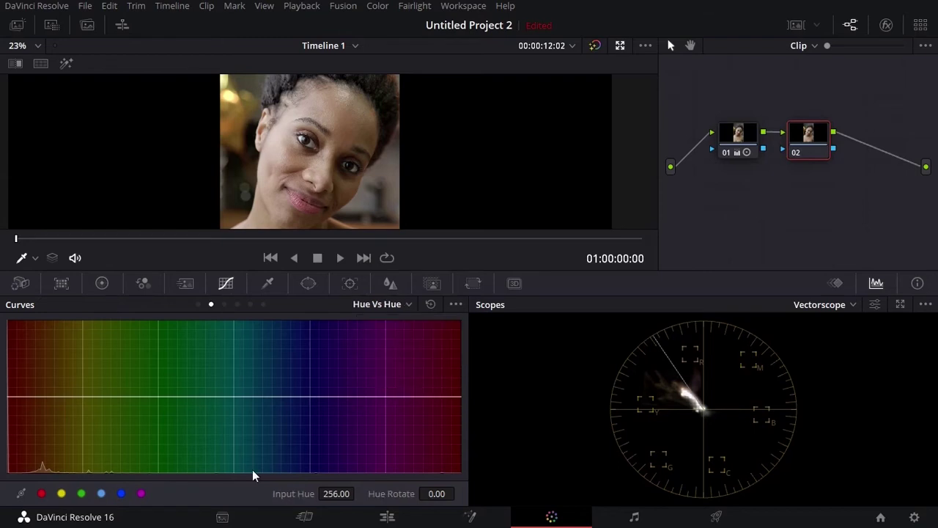
# Sample the forehead skin onto the Hue Vs Hue curve, then list the scope types
pyautogui.click(358, 112)
pyautogui.click(846, 307)
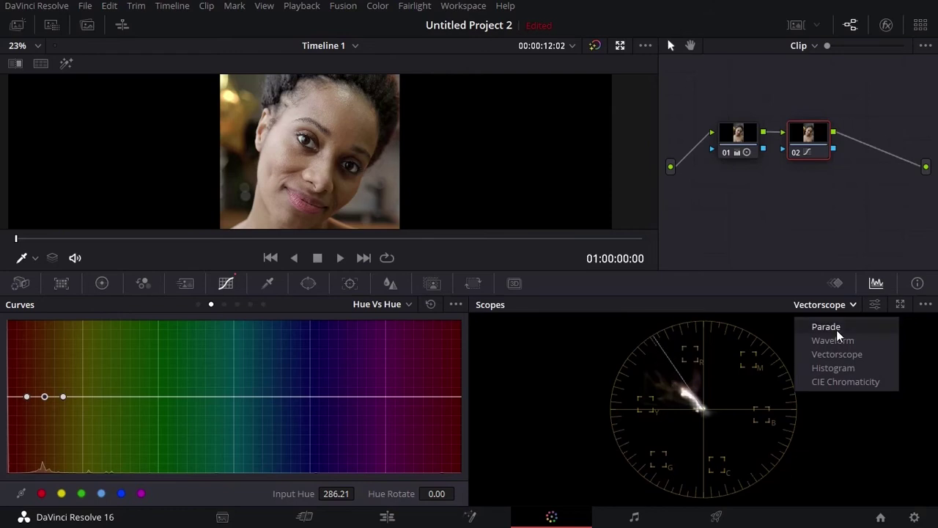
# Toggle the vectorscope's skin tone indicator and 2x zoom off and back on, then close settings
pyautogui.click(875, 306)
pyautogui.click(876, 305)
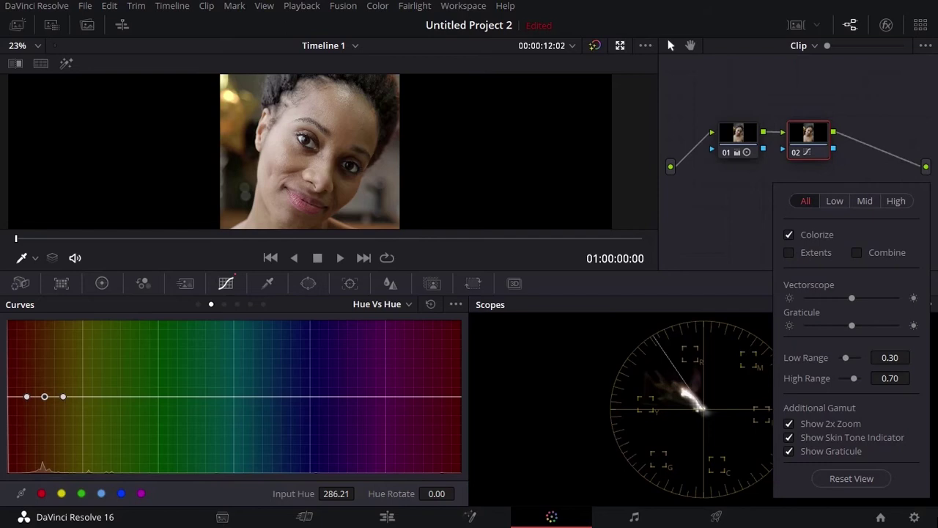
pyautogui.click(821, 437)
pyautogui.click(826, 425)
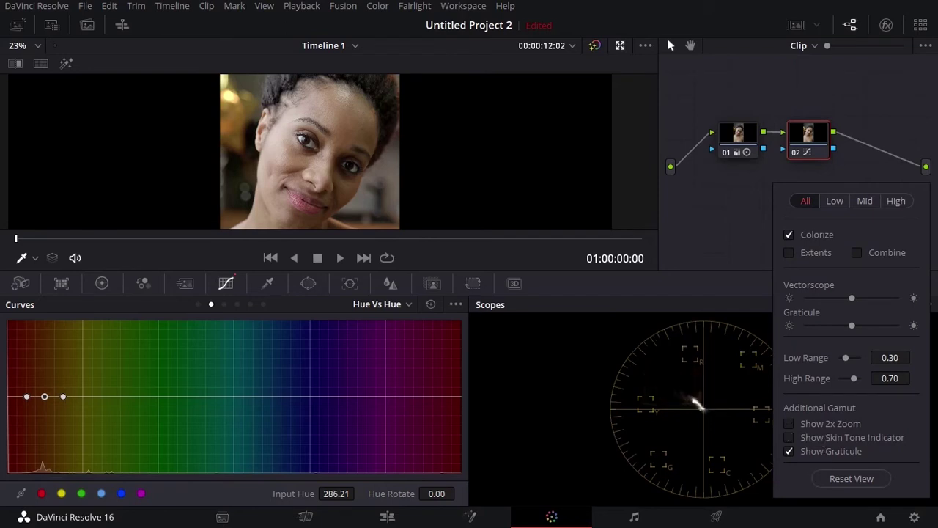
pyautogui.click(819, 427)
pyautogui.click(813, 434)
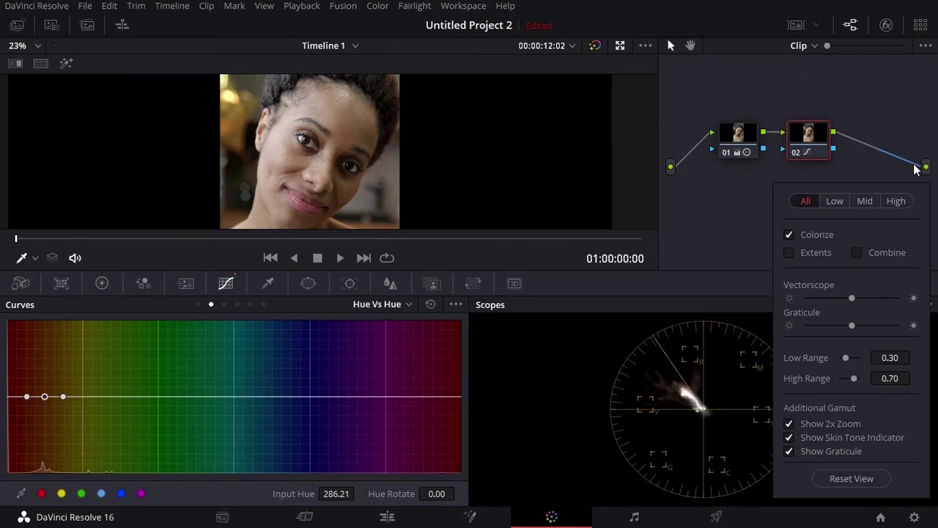
pyautogui.click(747, 11)
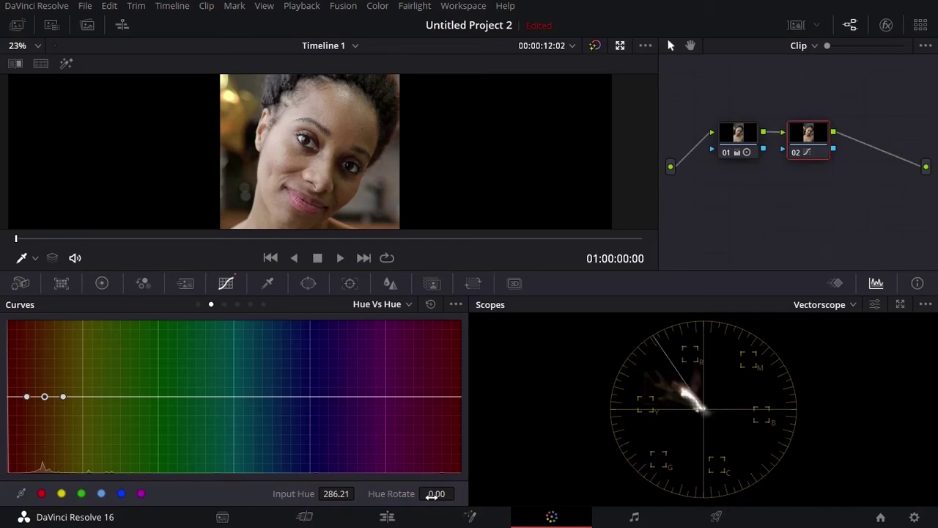
# Raise Hue Rotate to 2.65 and fine-tune Input Hue to 285.40
pyautogui.moveTo(432, 494); pyautogui.dragTo(548, 494)
pyautogui.moveTo(437, 493); pyautogui.dragTo(436, 504)
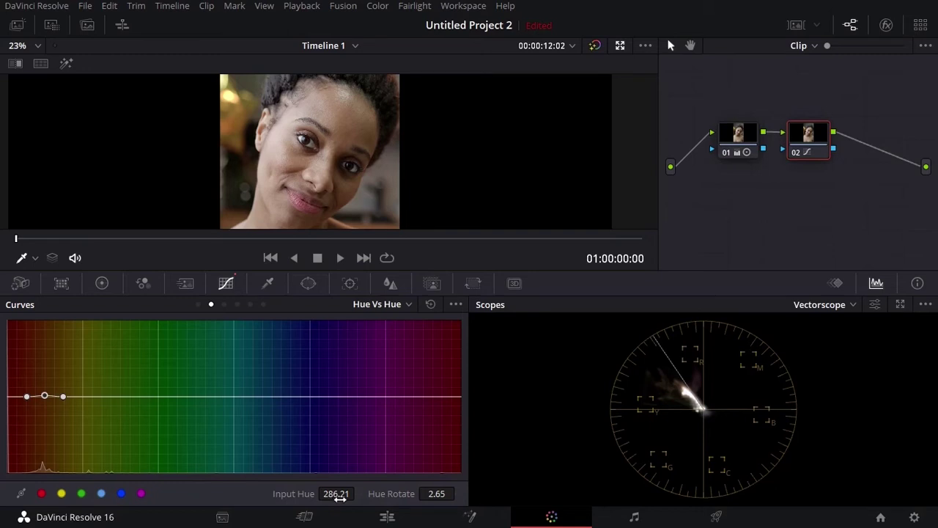
pyautogui.moveTo(337, 494)
pyautogui.mouseDown()
pyautogui.moveTo(346, 490)
pyautogui.moveTo(335, 488)
pyautogui.mouseUp()
# Add a small circle window centred on the forehead to node 02, with Soft 1 at 1
pyautogui.click(307, 285)
pyautogui.click(30, 393)
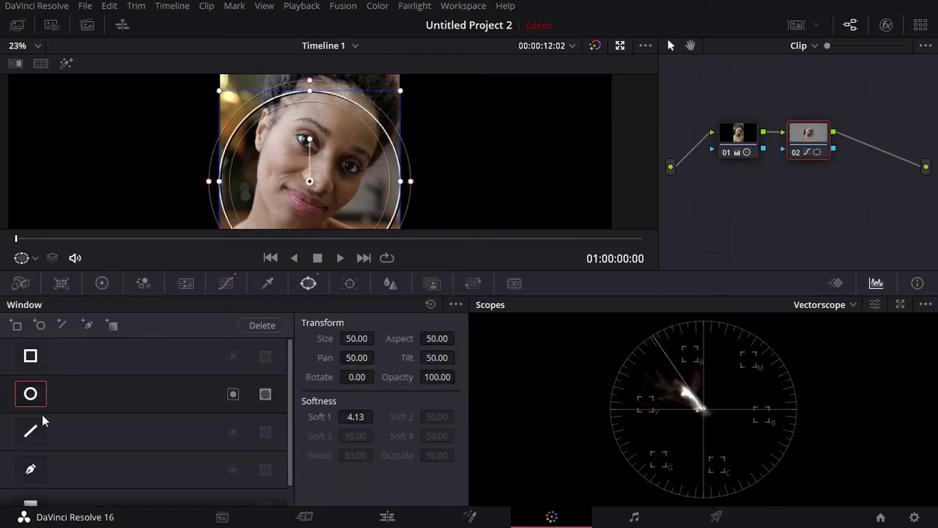
pyautogui.moveTo(400, 94); pyautogui.dragTo(344, 115)
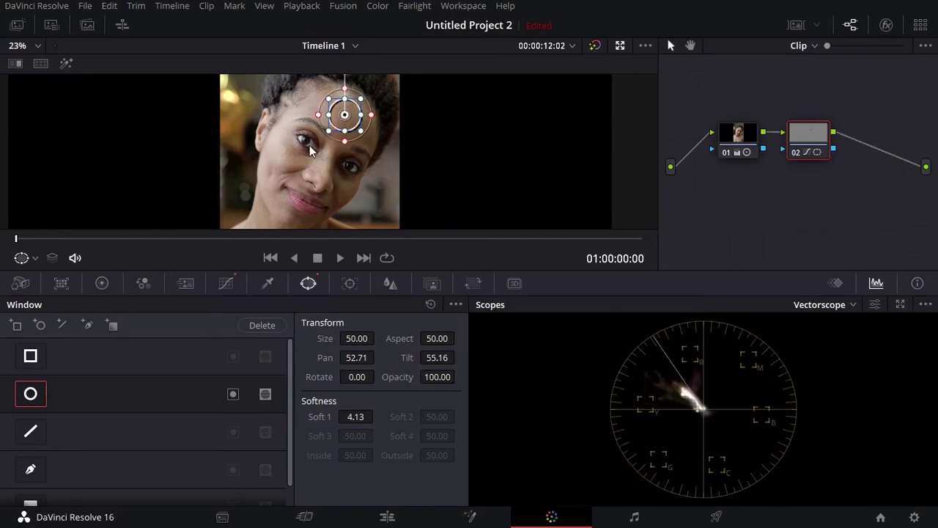
pyautogui.scroll(3, 345, 115)
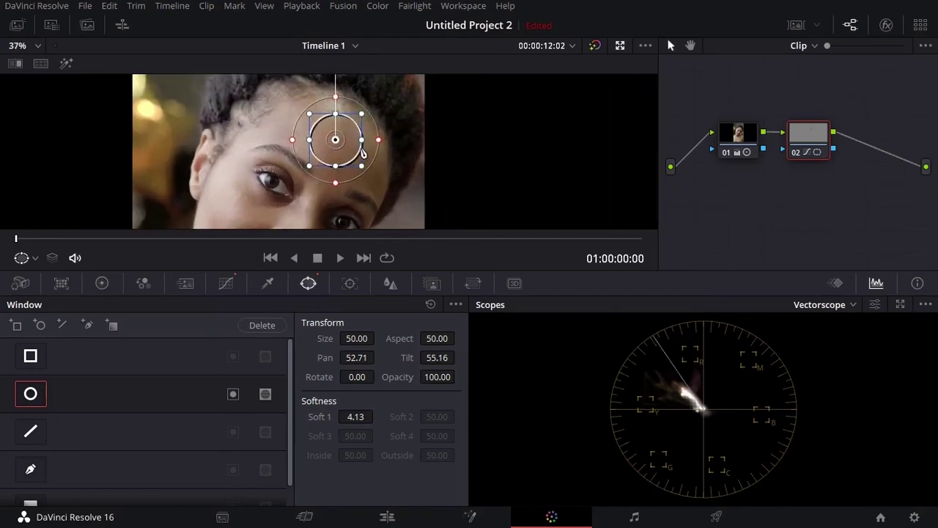
pyautogui.click(355, 418)
pyautogui.write('1')
pyautogui.press('Return')
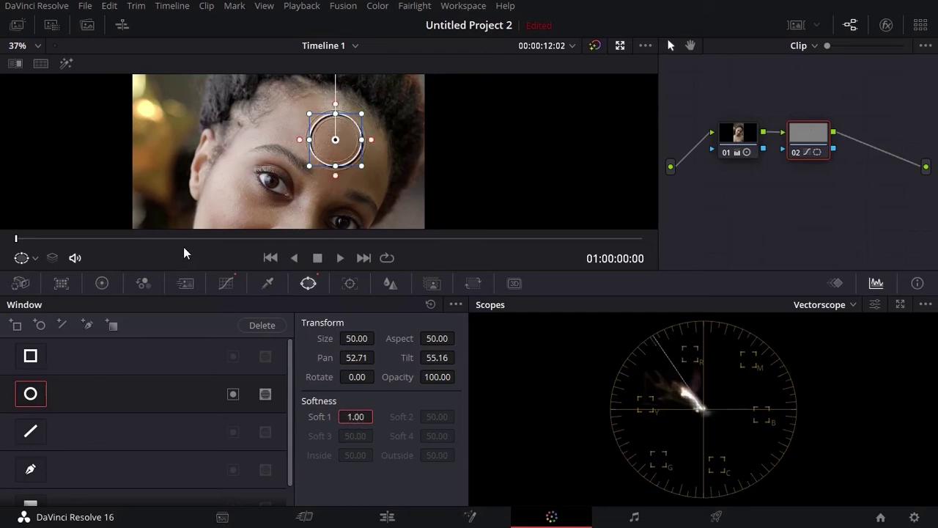
pyautogui.moveTo(335, 140); pyautogui.dragTo(336, 138)
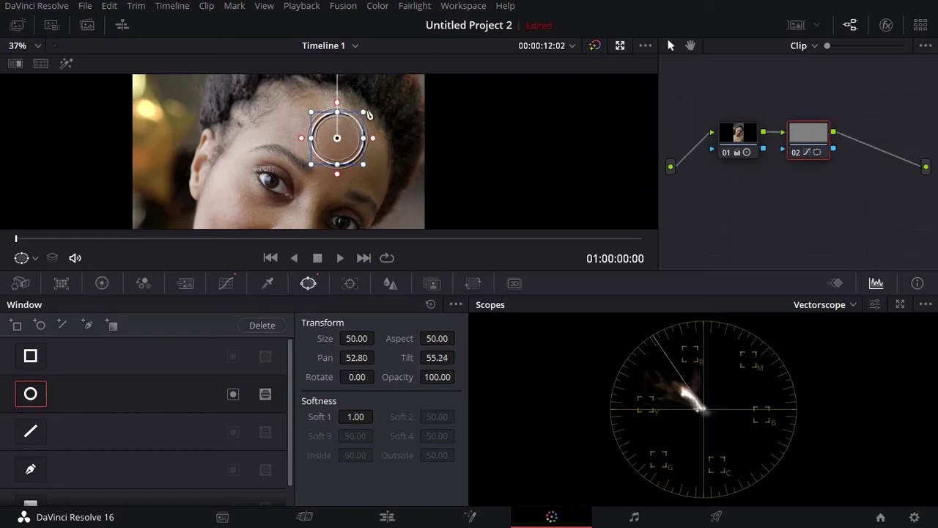
pyautogui.moveTo(337, 138); pyautogui.dragTo(339, 144)
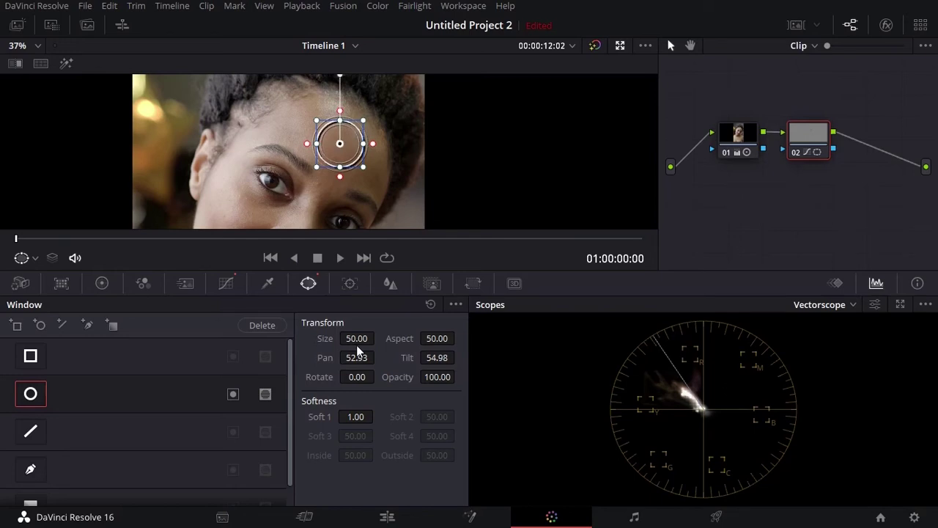
# On the Hue Vs Hue curve, try Hue Rotate 13.95, 19.75 and negative, settling at 6.40
pyautogui.click(226, 284)
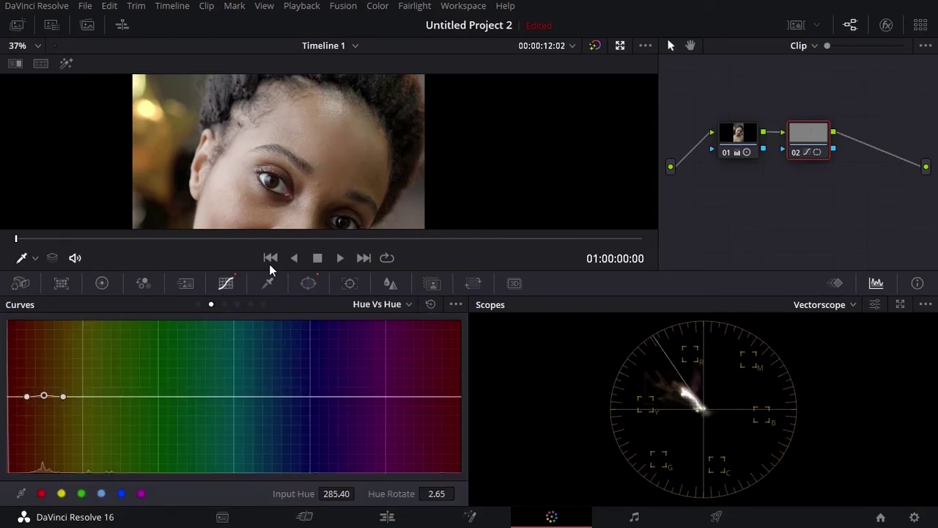
pyautogui.scroll(1, 345, 142)
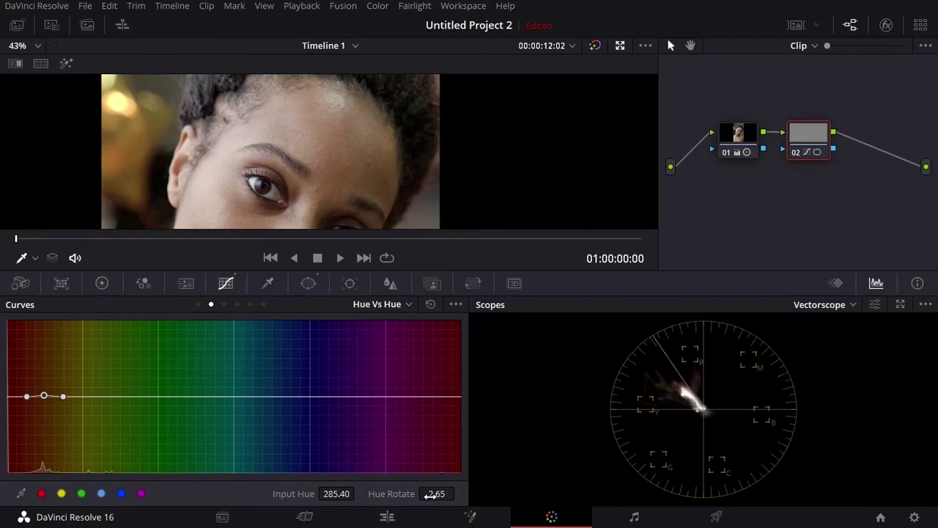
pyautogui.moveTo(429, 495); pyautogui.dragTo(534, 495)
pyautogui.doubleClick(436, 493)
pyautogui.write('19.75')
pyautogui.press('Return')
pyautogui.moveTo(44, 388); pyautogui.dragTo(44, 408)
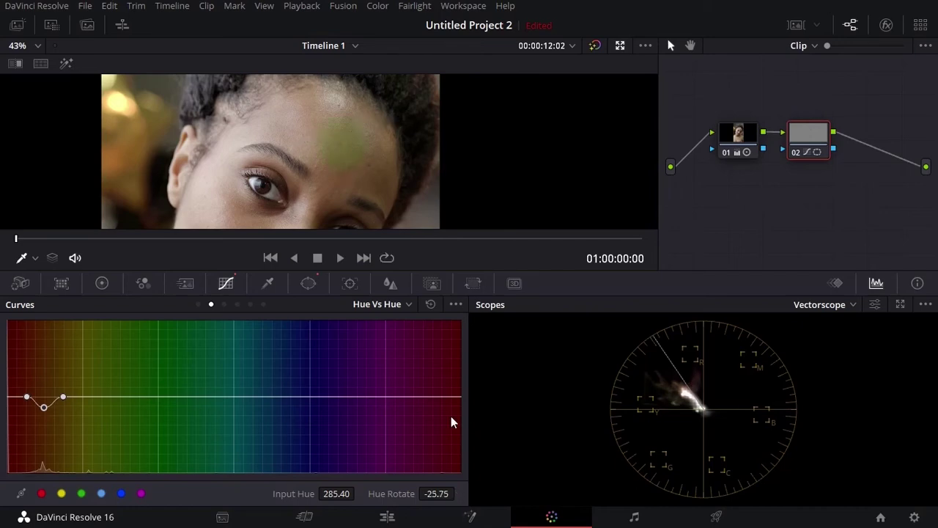
pyautogui.moveTo(437, 493)
pyautogui.mouseDown()
pyautogui.moveTo(499, 493)
pyautogui.moveTo(455, 494)
pyautogui.moveTo(464, 494)
pyautogui.mouseUp()
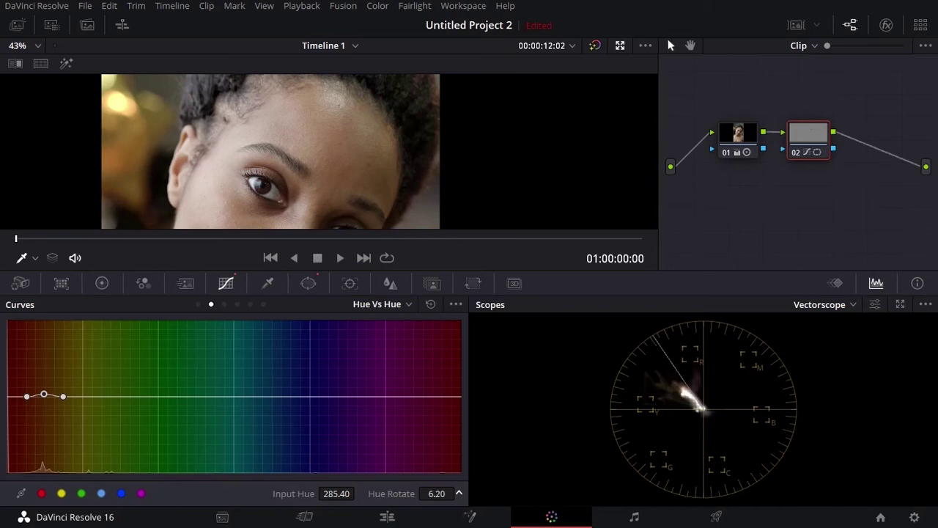
pyautogui.moveTo(465, 493); pyautogui.dragTo(464, 493)
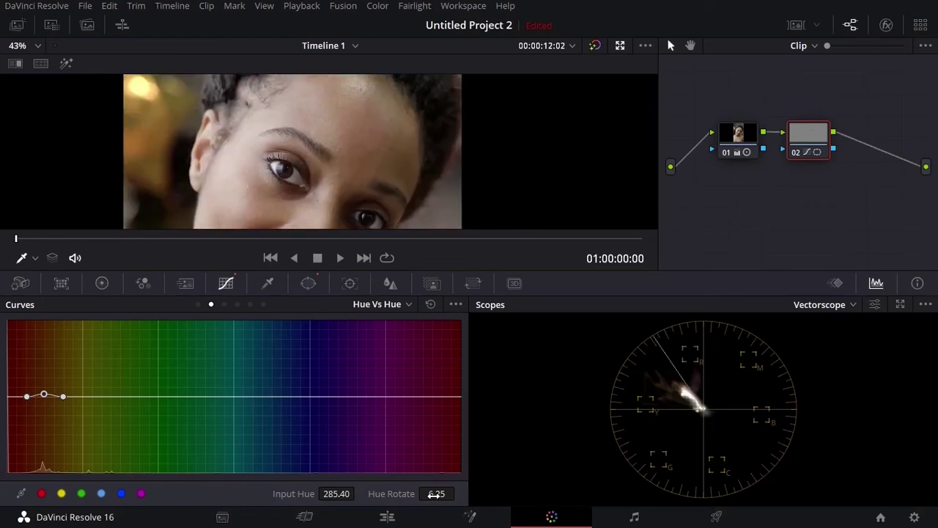
pyautogui.moveTo(435, 493); pyautogui.dragTo(446, 493)
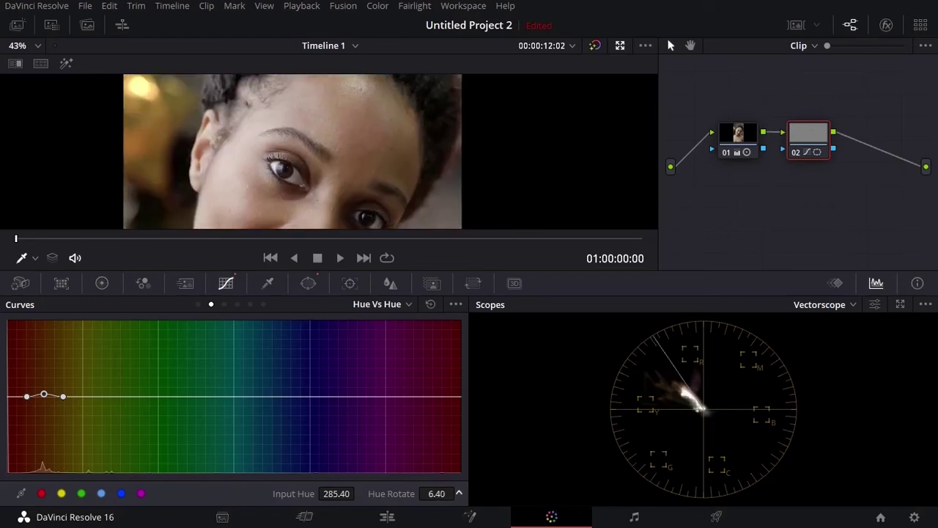
# Disable node 02's circle window and return to the primary colour wheels
pyautogui.click(308, 283)
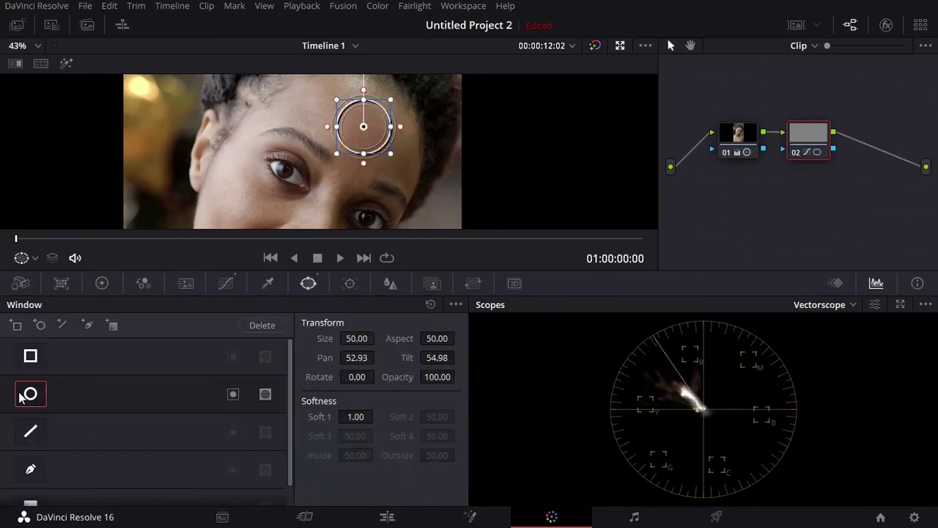
pyautogui.click(30, 395)
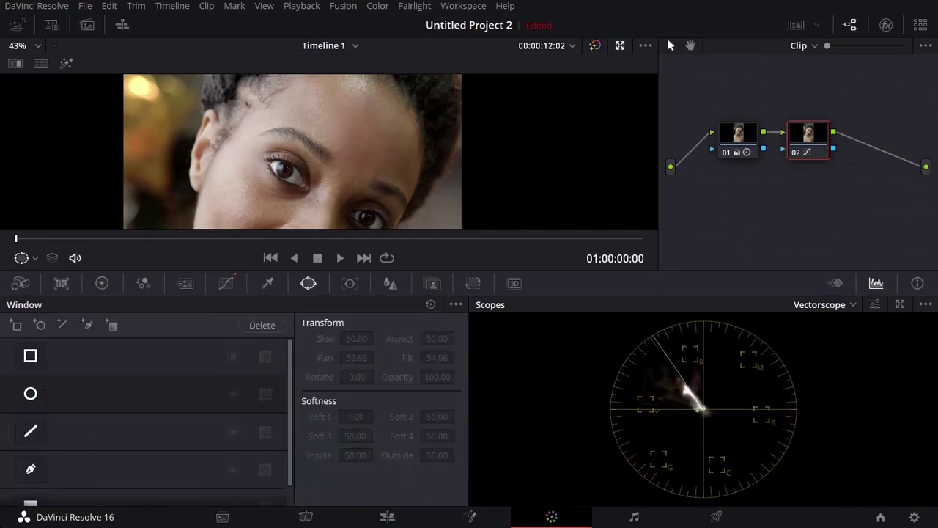
pyautogui.click(101, 284)
# Switch to the full page viewer with the node graph shown beside it
pyautogui.click(460, 6)
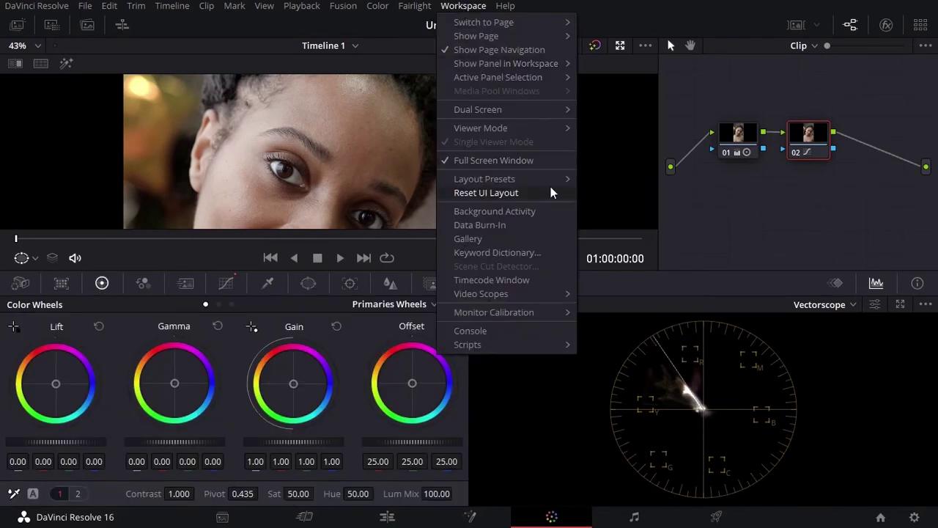
pyautogui.moveTo(541, 129)
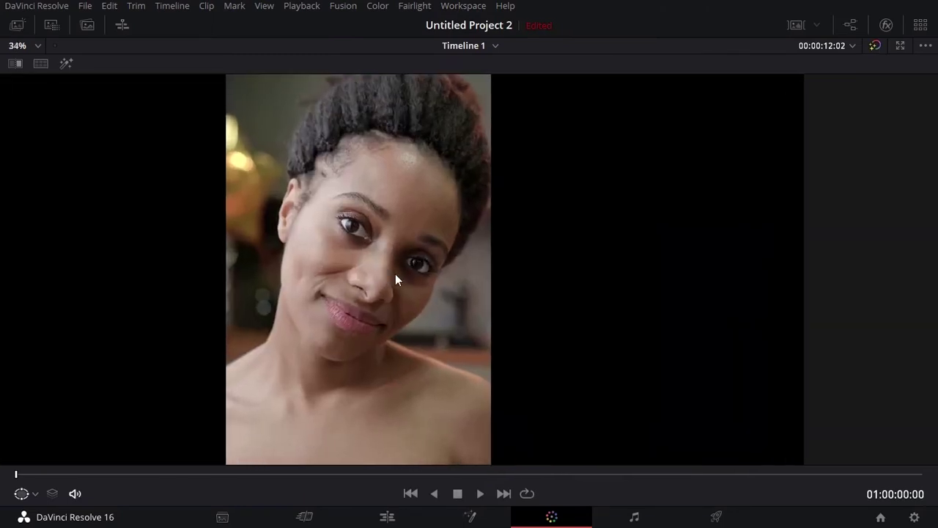
pyautogui.scroll(-3, 402, 232)
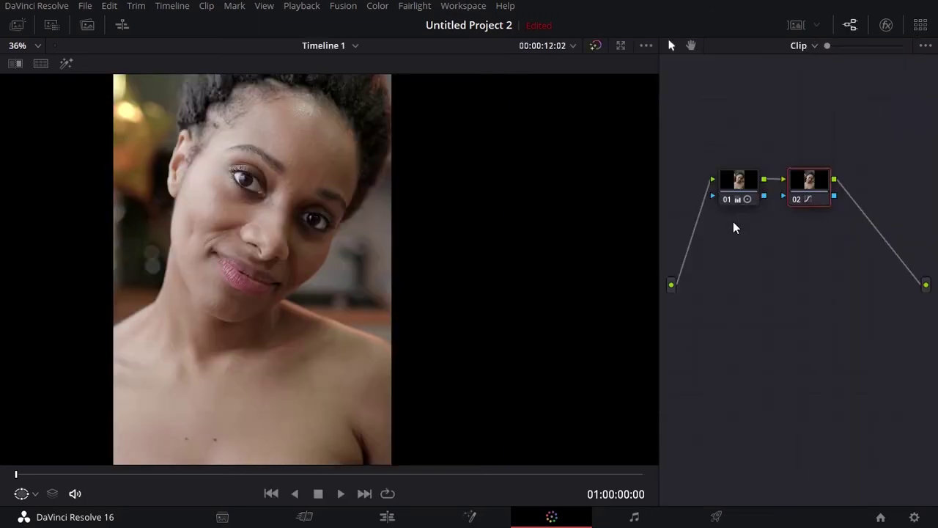
pyautogui.click(799, 204)
# Toggle node 02 off and on three times to compare before and after
pyautogui.click(797, 200)
pyautogui.click(797, 200)
pyautogui.click(797, 199)
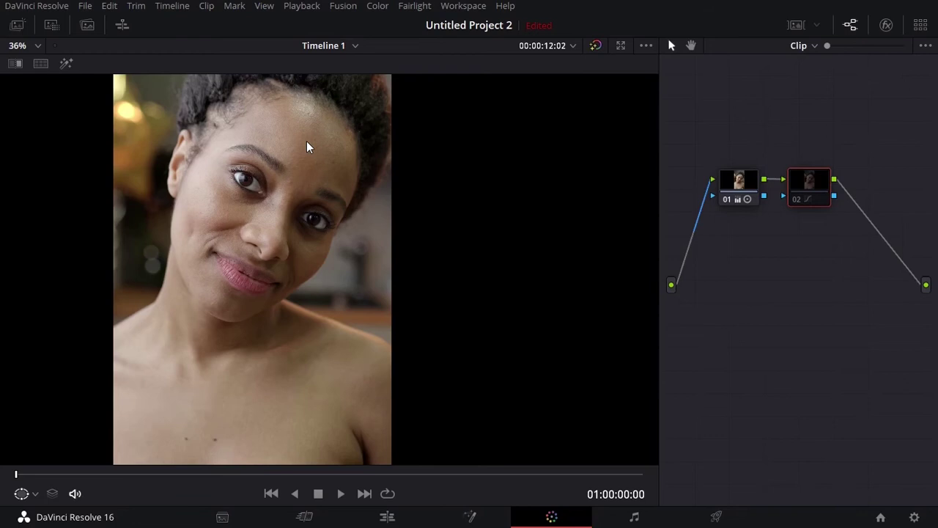
pyautogui.click(798, 200)
pyautogui.click(798, 200)
pyautogui.click(798, 200)
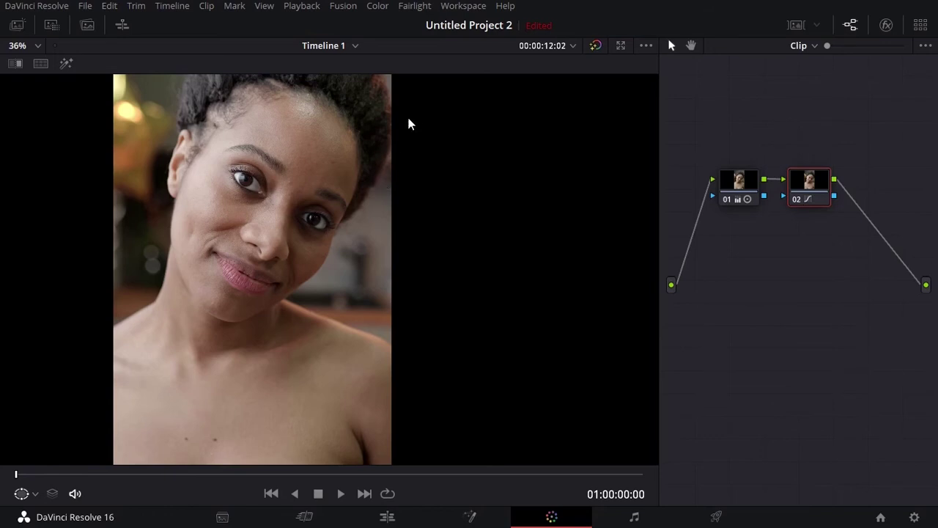
# Exit the full page viewer and bring back node 02's Hue vs Hue curve and node graph
pyautogui.click(480, 5)
pyautogui.moveTo(555, 136)
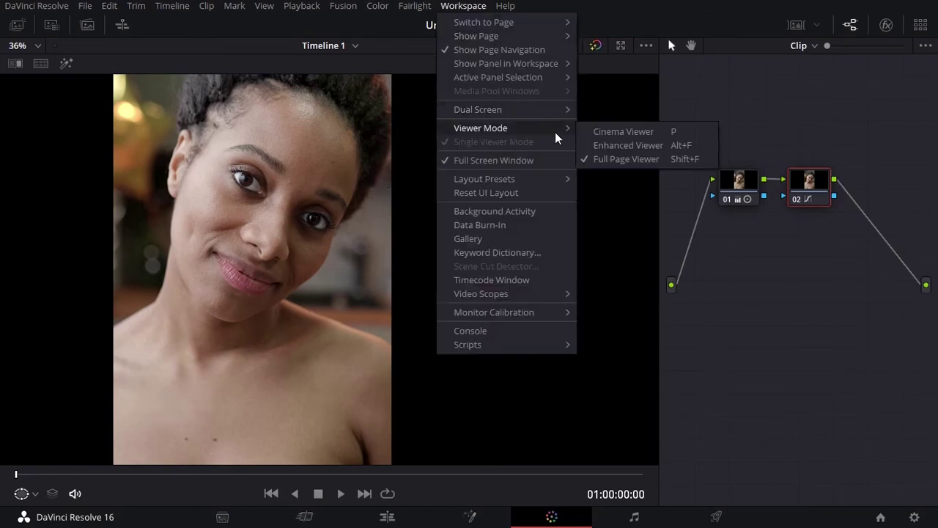
pyautogui.click(651, 149)
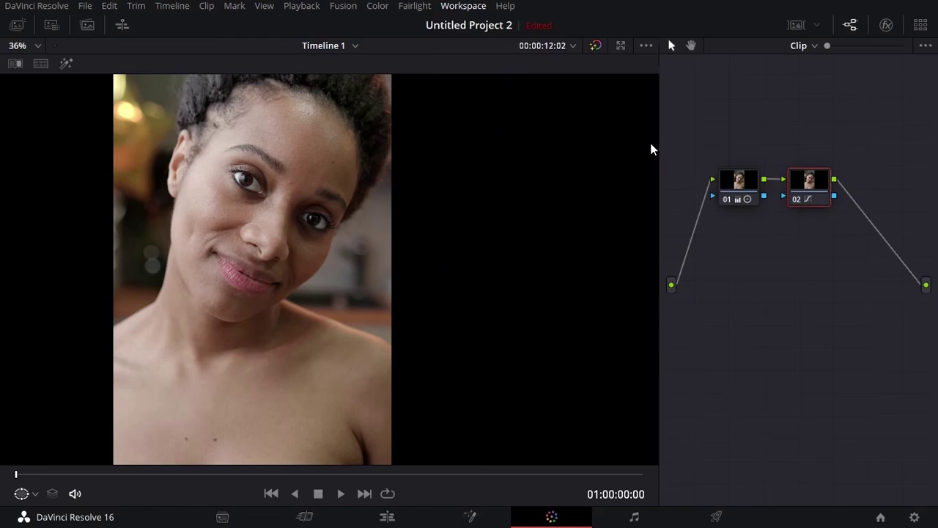
pyautogui.hotkey('alt', 'f')
pyautogui.scroll(4, 411, 159)
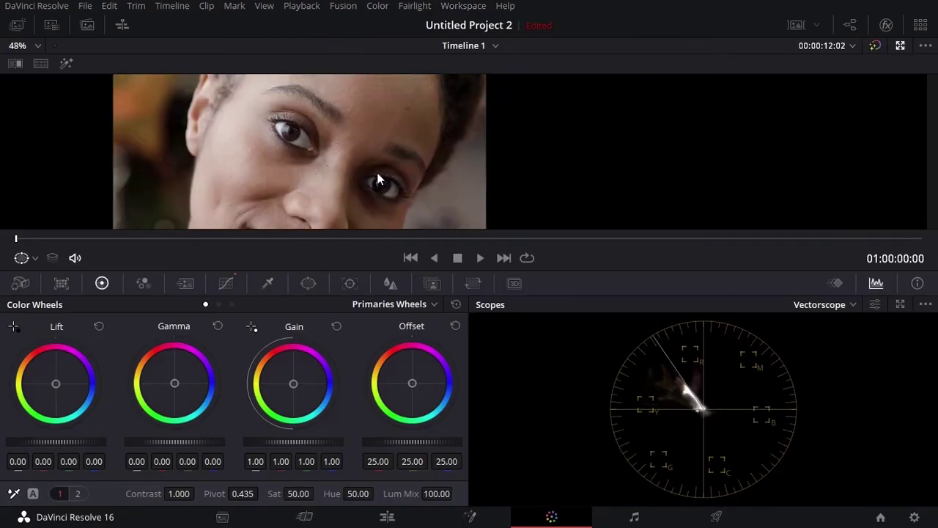
pyautogui.scroll(-2, 379, 179)
pyautogui.click(225, 283)
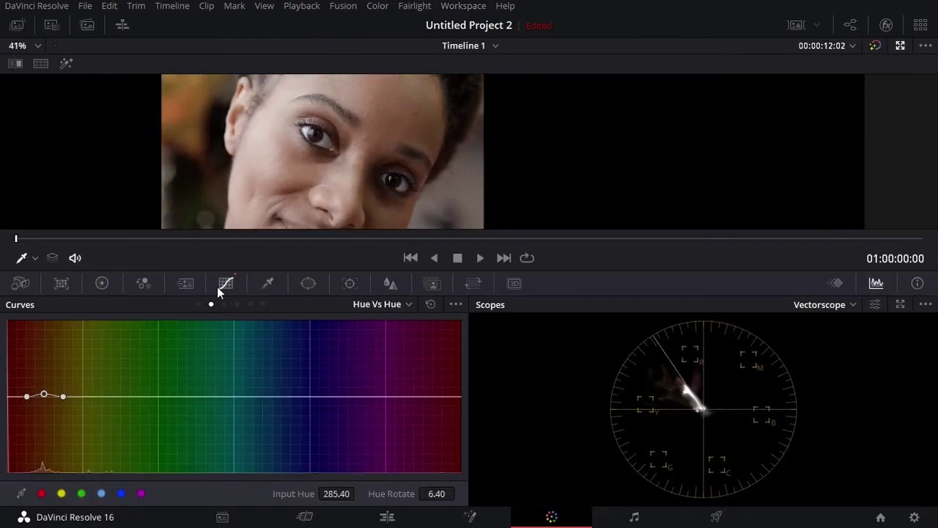
pyautogui.click(850, 25)
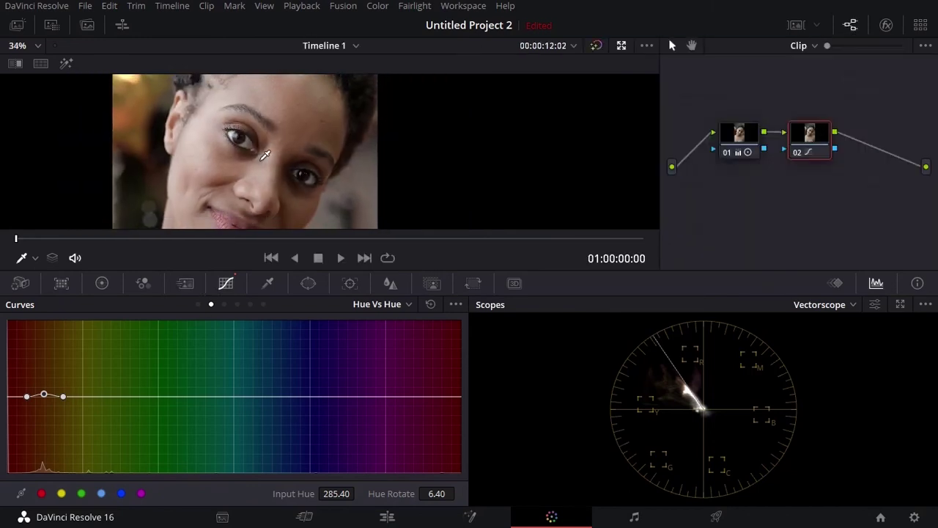
# Reposition the curve points, ending at Input Hue 262.53 with Hue Rotate 0.00
pyautogui.moveTo(63, 396); pyautogui.dragTo(72, 397)
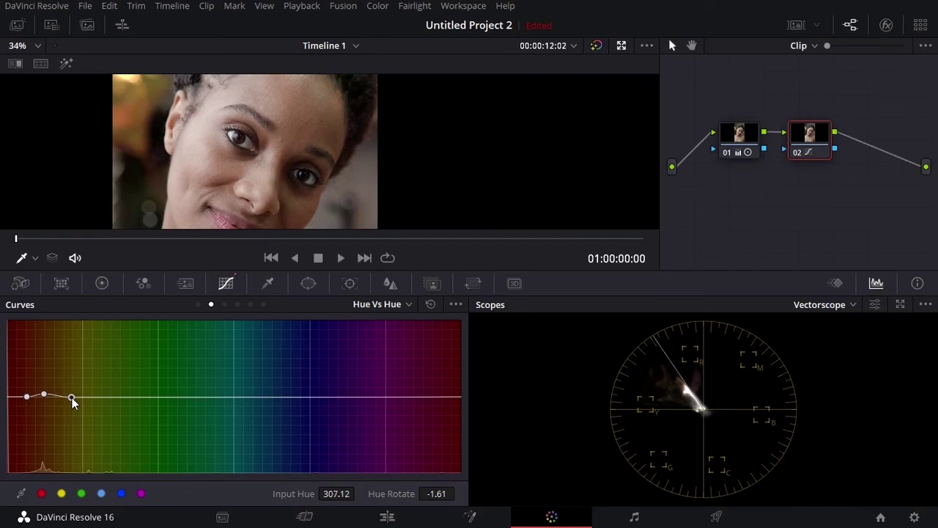
pyautogui.click(27, 397)
pyautogui.moveTo(26, 397); pyautogui.dragTo(18, 395)
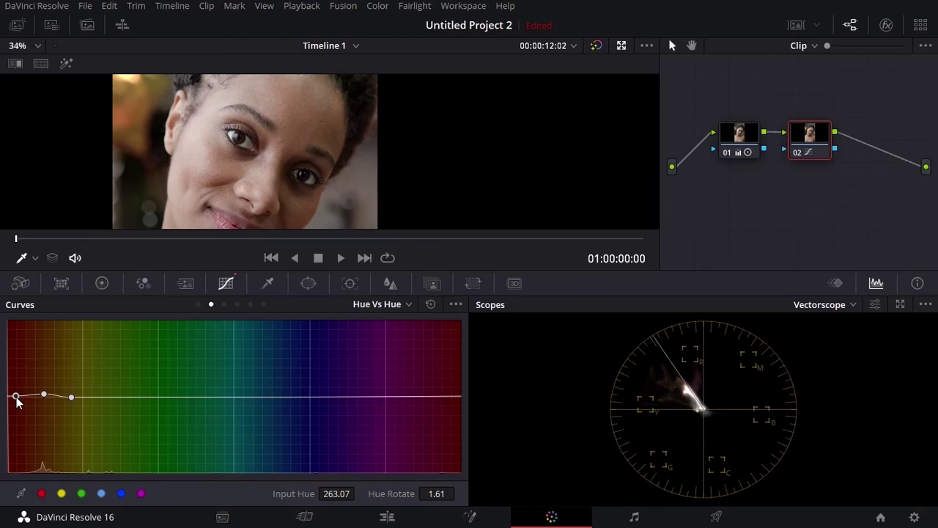
pyautogui.moveTo(16, 400); pyautogui.dragTo(16, 400)
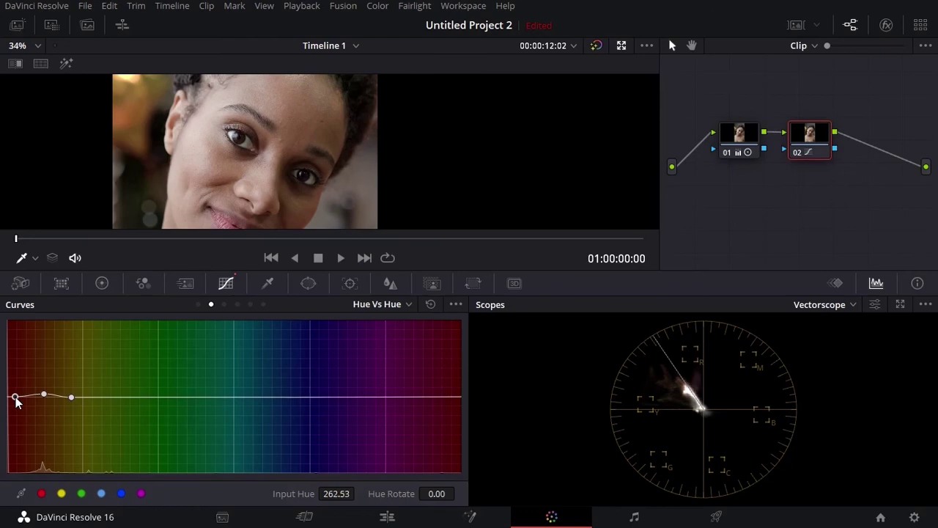
pyautogui.scroll(-3, 336, 119)
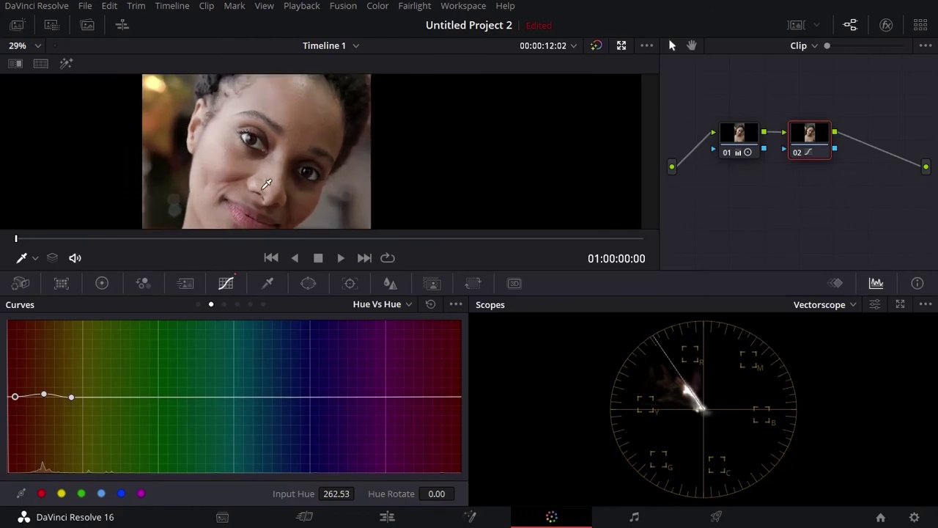
pyautogui.scroll(-4, 266, 184)
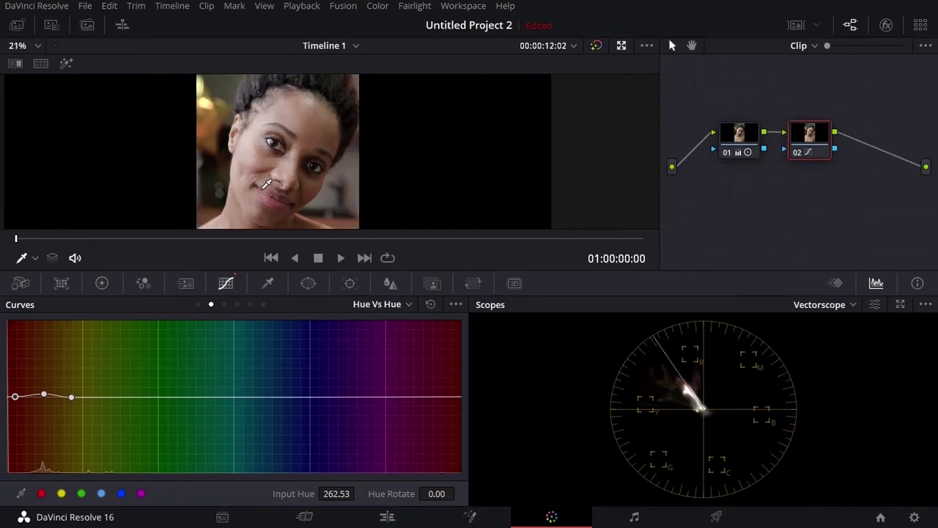
pyautogui.scroll(3, 267, 184)
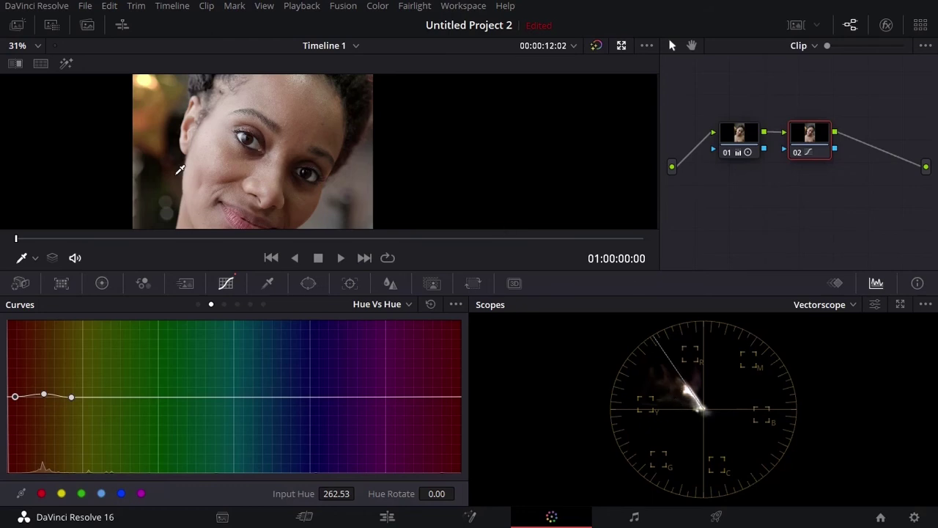
pyautogui.scroll(-1, 190, 149)
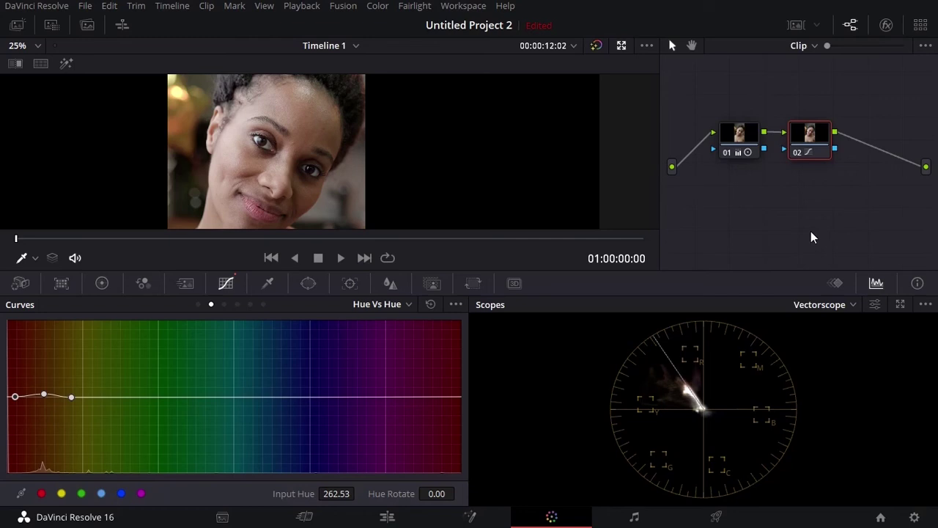
# Add serial node 03 after node 02 and switch its curve mode to Hue Vs Sat
pyautogui.hotkey('alt', 's')
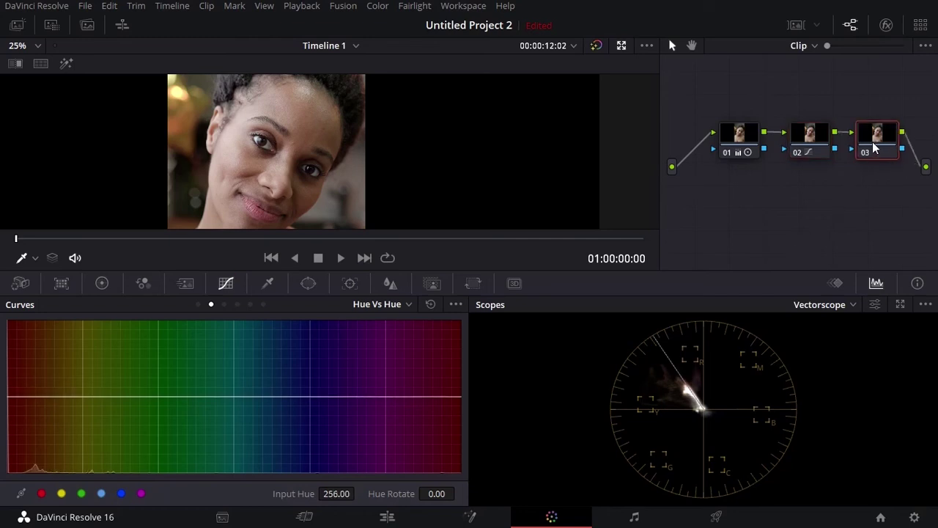
pyautogui.click(386, 303)
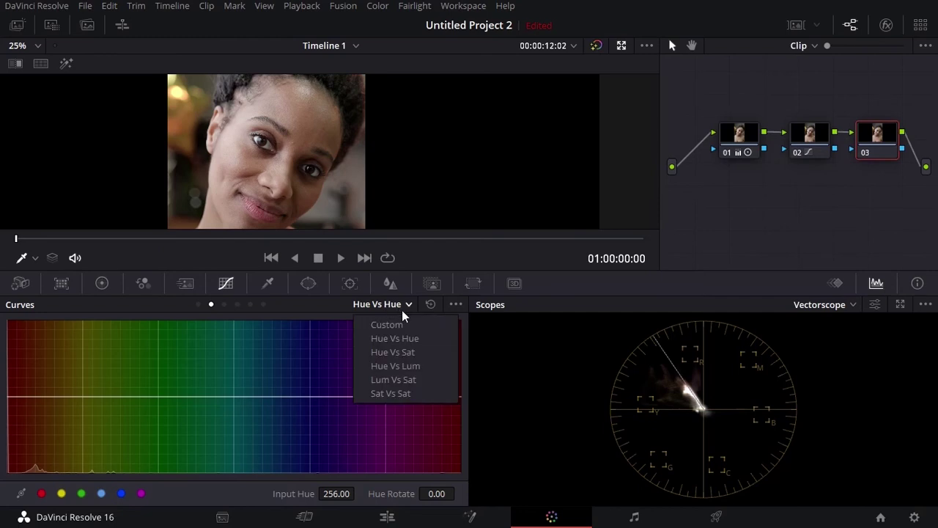
pyautogui.click(409, 353)
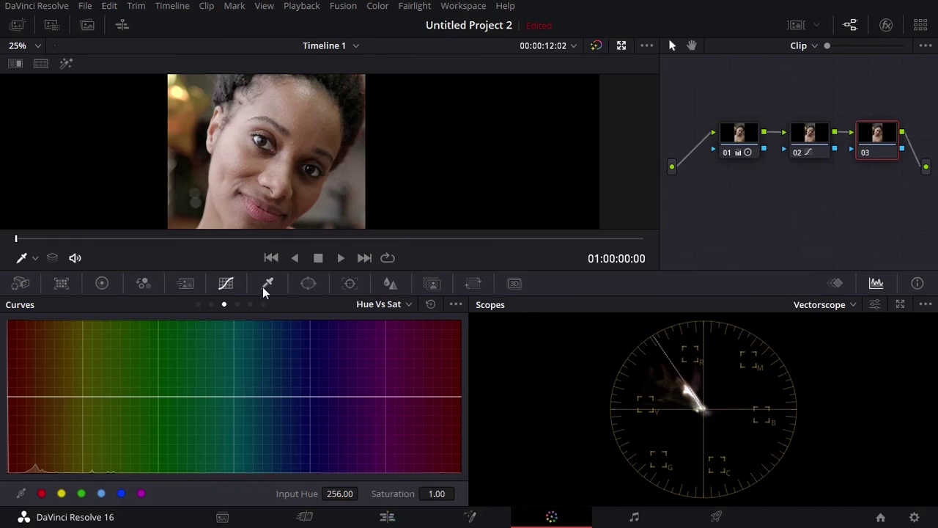
# Sample the skin tone and lift its saturation to 1.26 at hue 273.40, narrowing the bump
pyautogui.click(308, 108)
pyautogui.moveTo(437, 495); pyautogui.dragTo(467, 493)
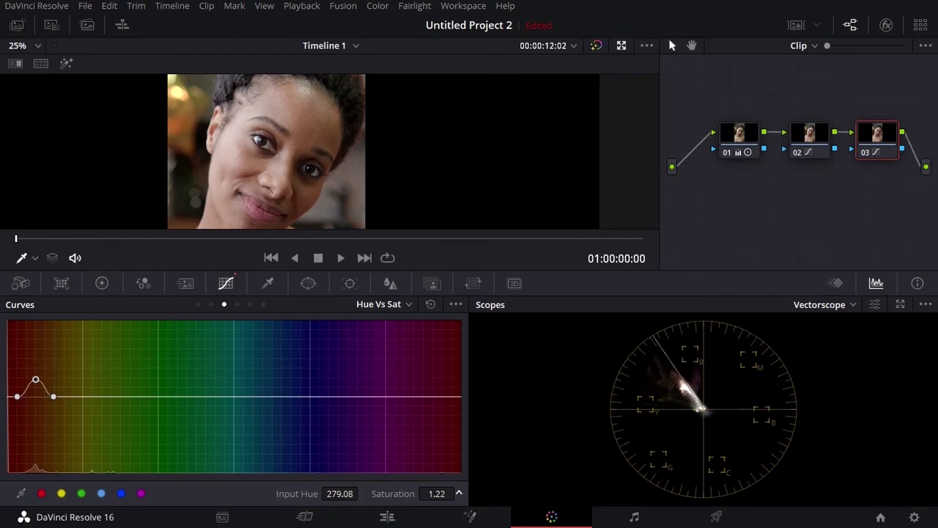
pyautogui.moveTo(55, 394); pyautogui.dragTo(2, 405)
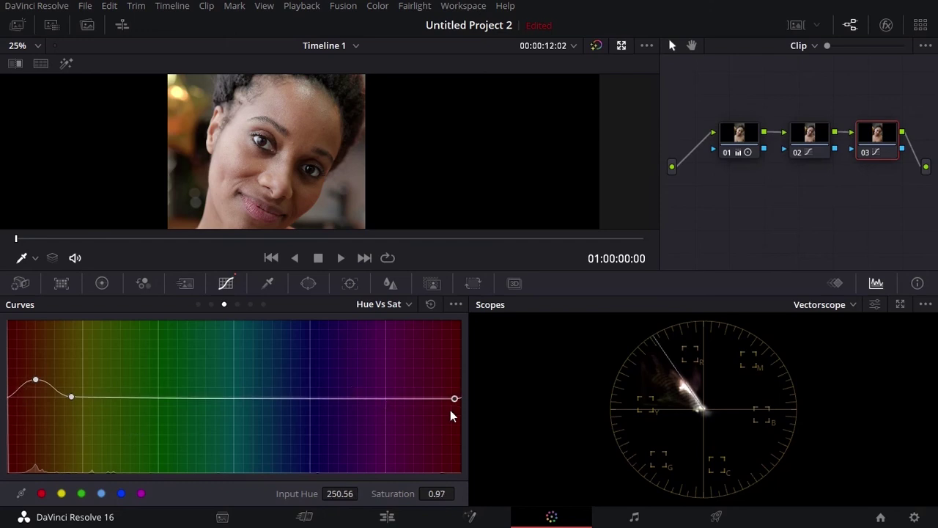
pyautogui.moveTo(455, 402); pyautogui.dragTo(455, 396)
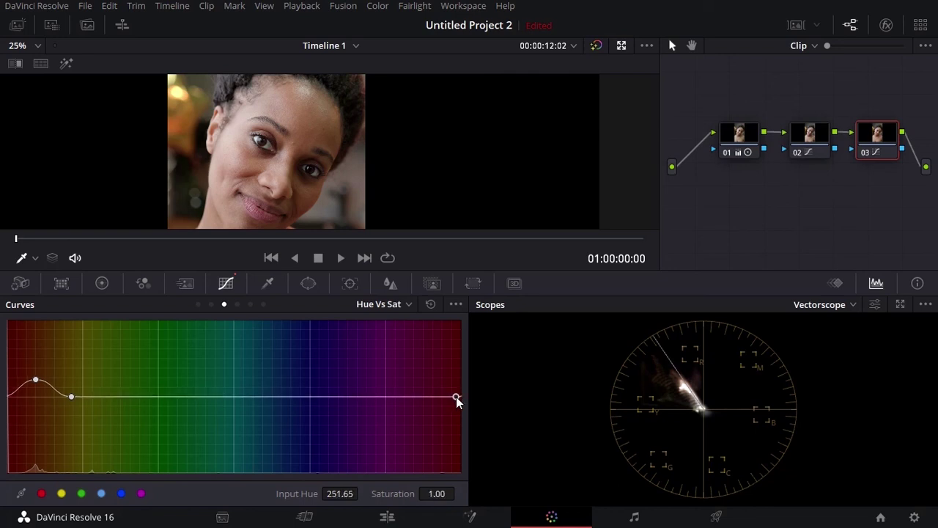
pyautogui.scroll(-3, 325, 142)
pyautogui.scroll(1, 319, 149)
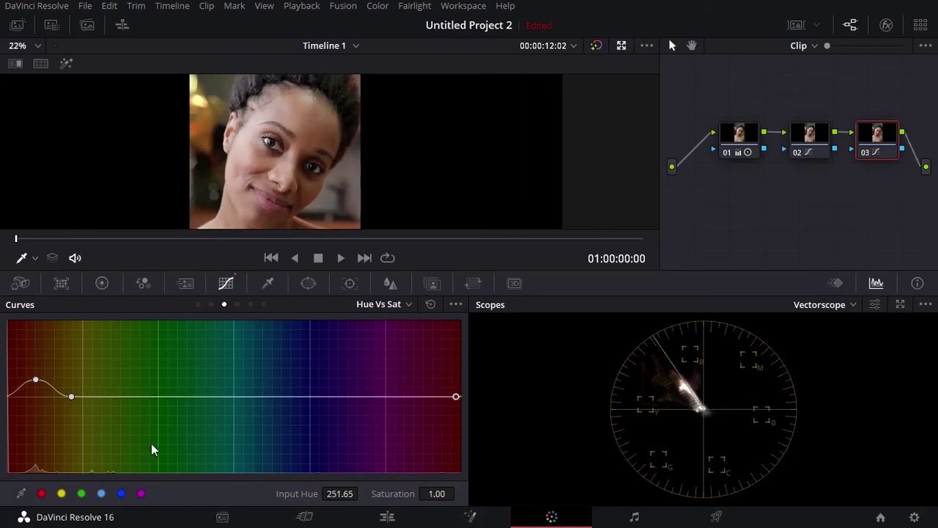
pyautogui.click(42, 495)
pyautogui.moveTo(68, 395); pyautogui.dragTo(29, 377)
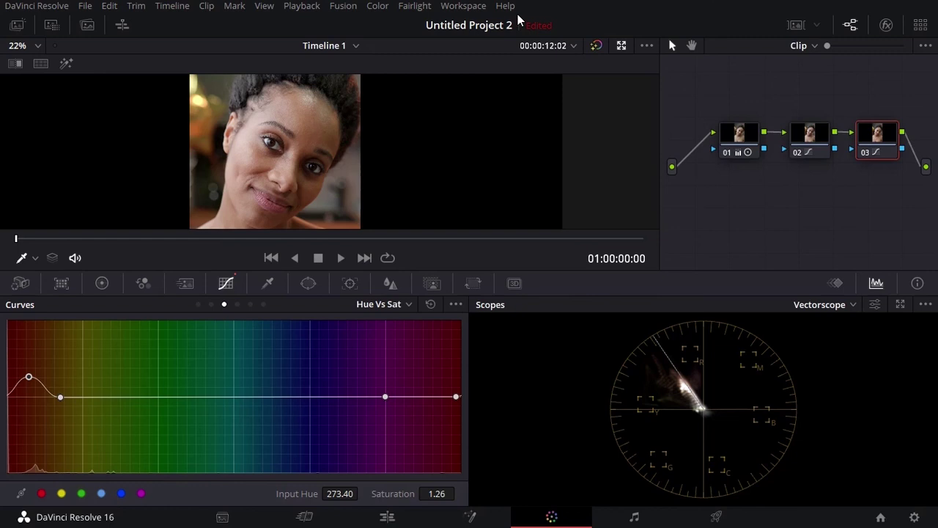
# Switch to the Full Page Viewer with the node graph shown beside it
pyautogui.click(461, 9)
pyautogui.moveTo(513, 128)
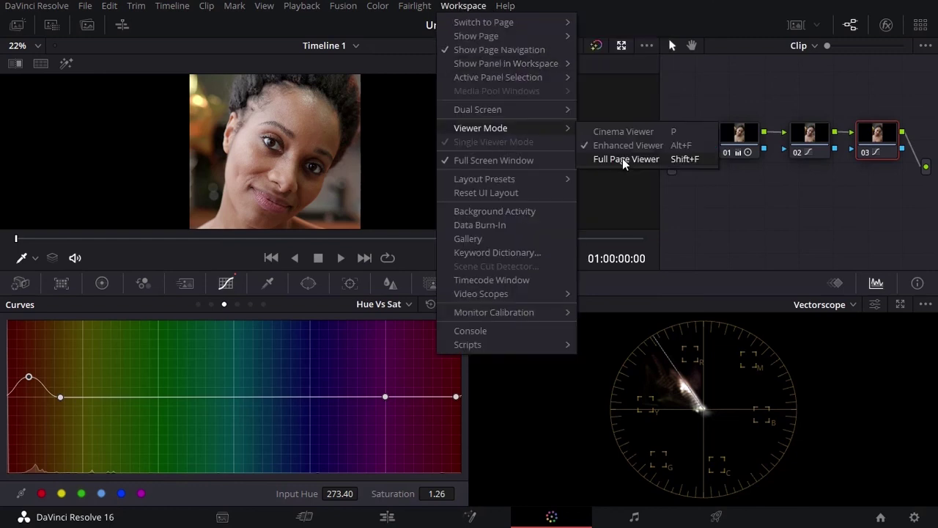
pyautogui.click(623, 160)
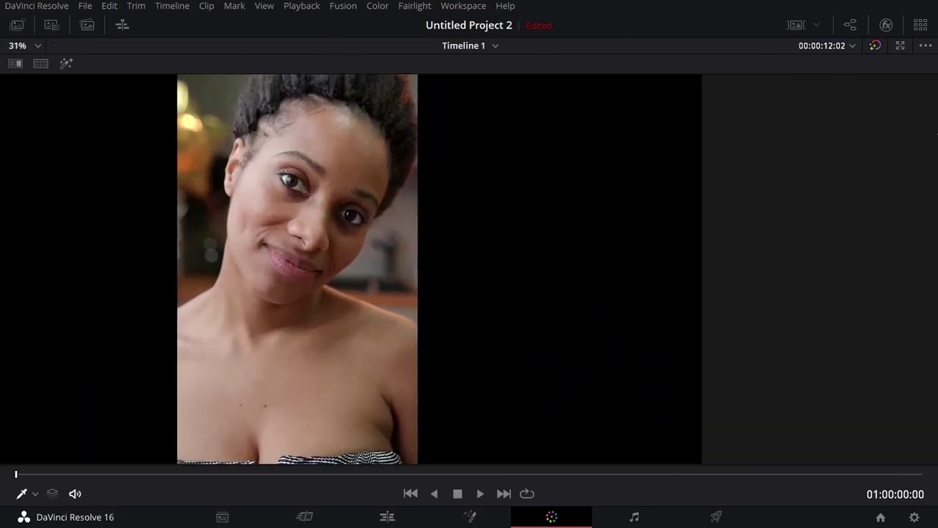
pyautogui.click(850, 25)
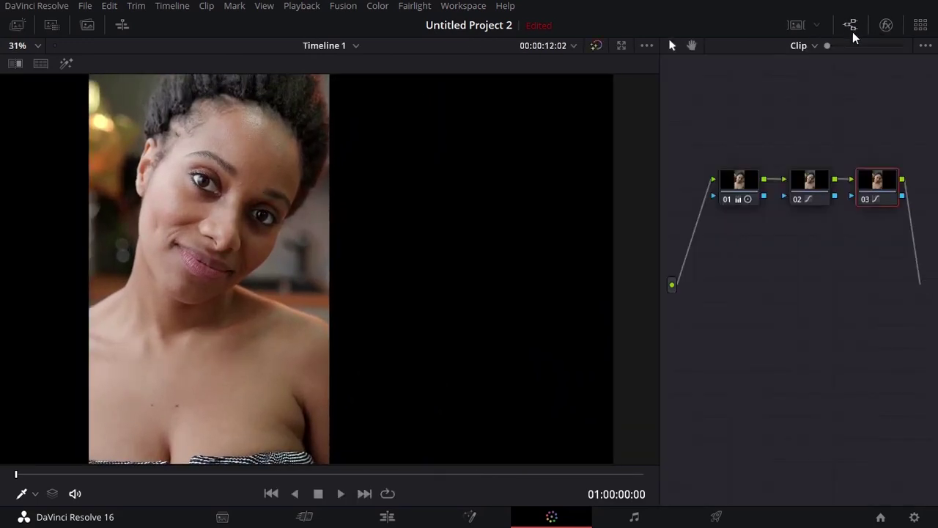
# Toggle node 03 off and on twice to compare the portrait before and after
pyautogui.click(865, 198)
pyautogui.click(864, 198)
pyautogui.click(864, 196)
pyautogui.click(864, 196)
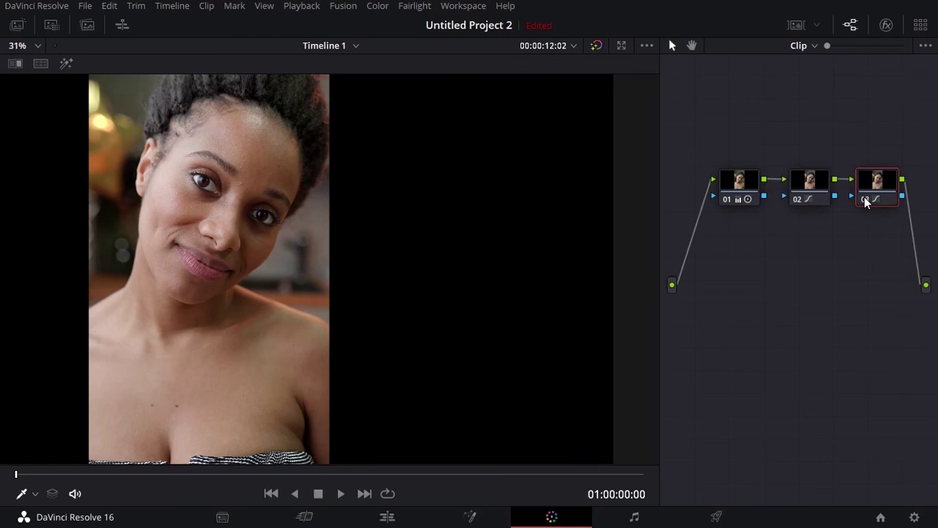